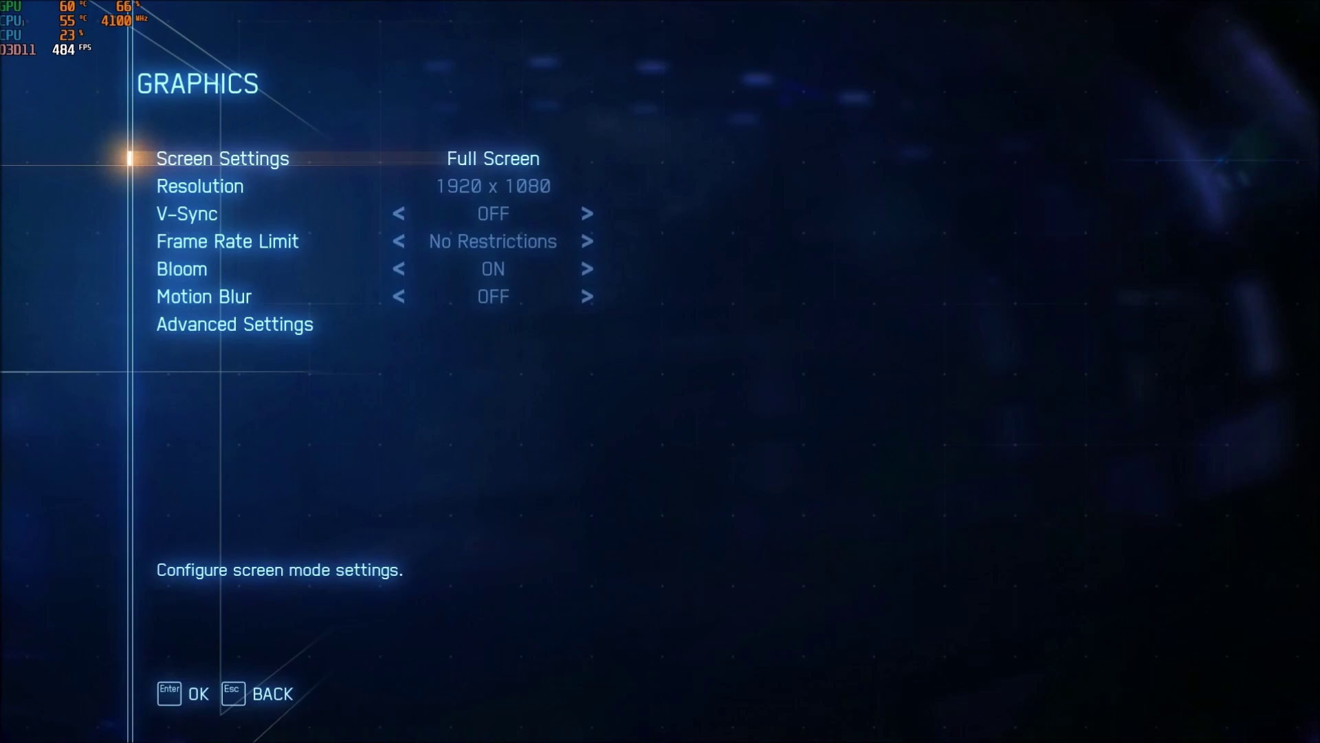
Review the Graphics options in order from Screen Settings and Resolution through Motion Blur to Advanced Settings
key("Down")
key("Up")
key("Down")
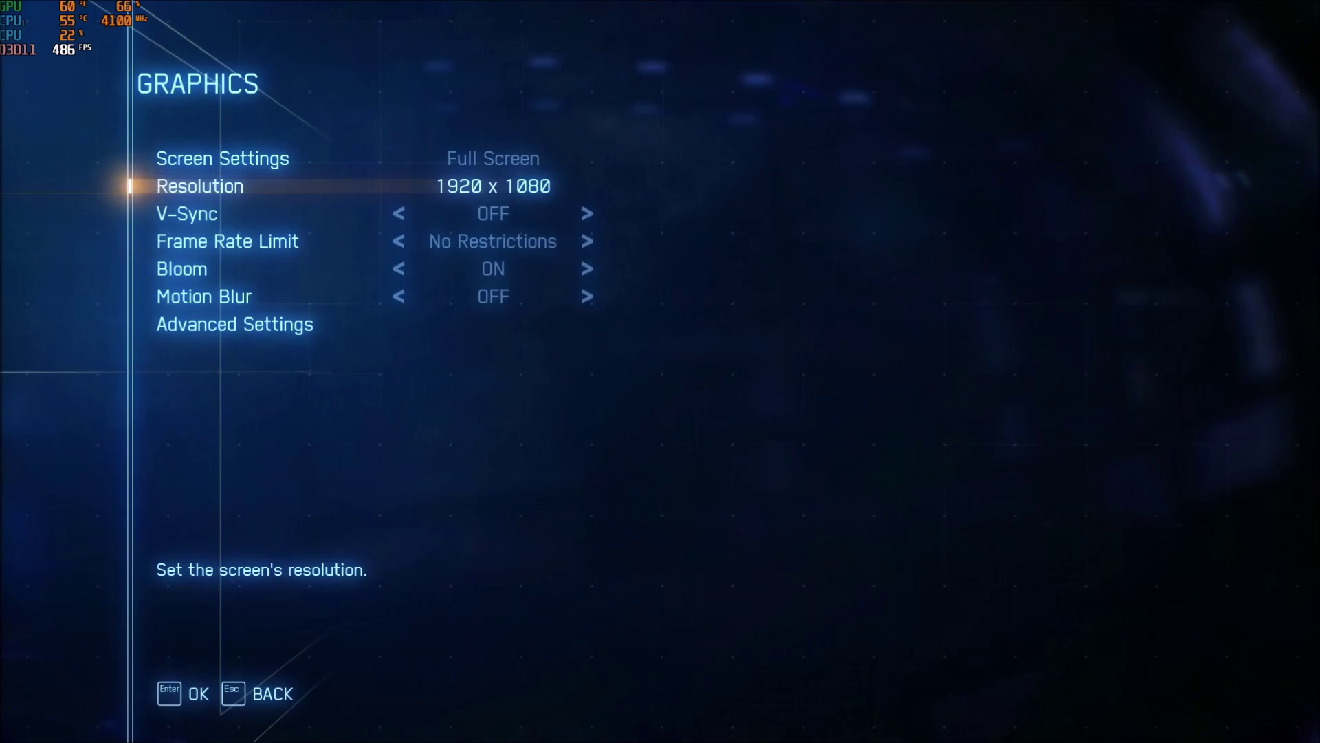
key("Down")
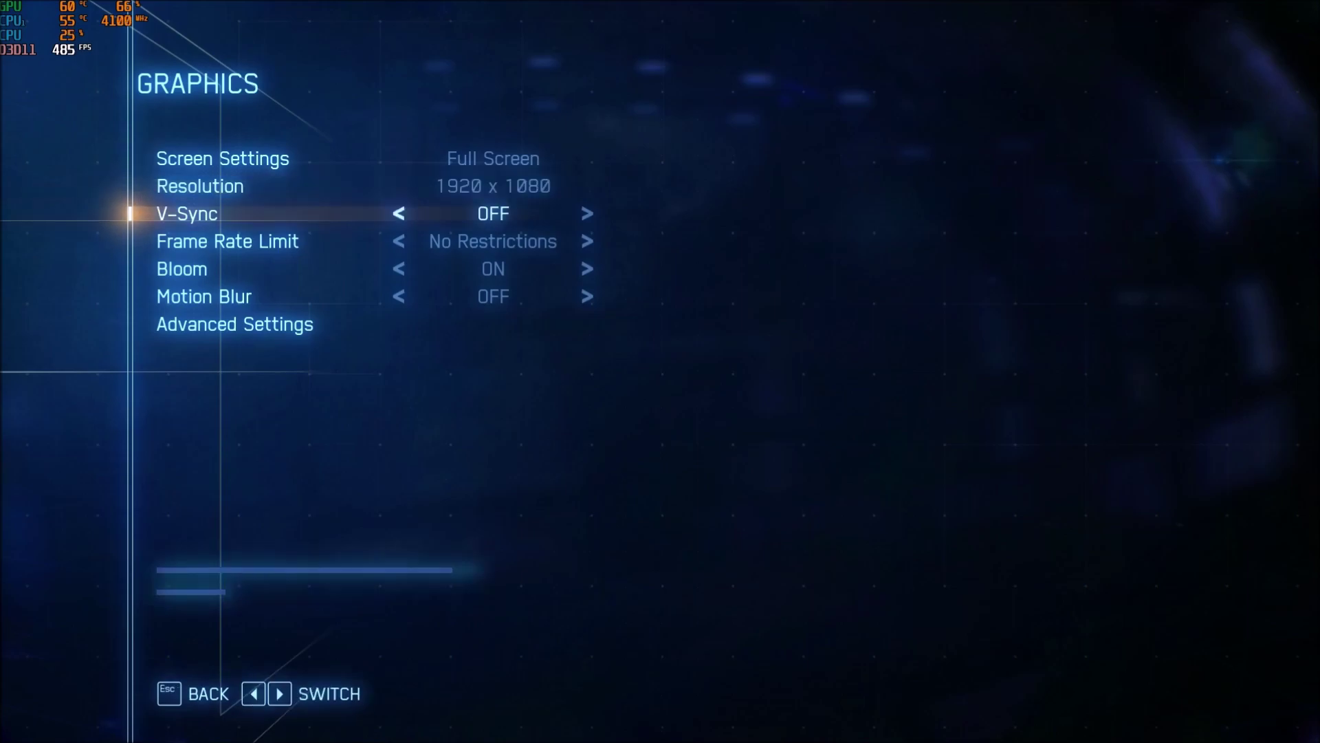
key("Down")
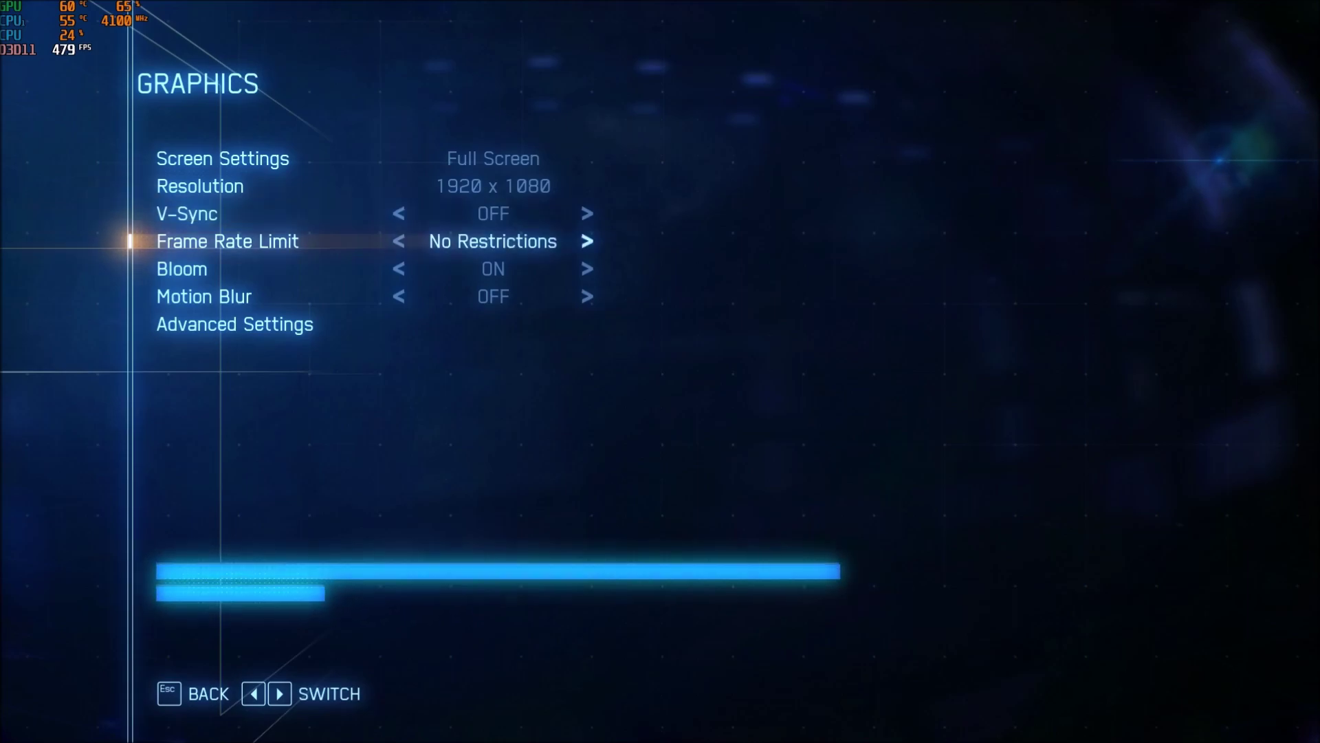
key("Down")
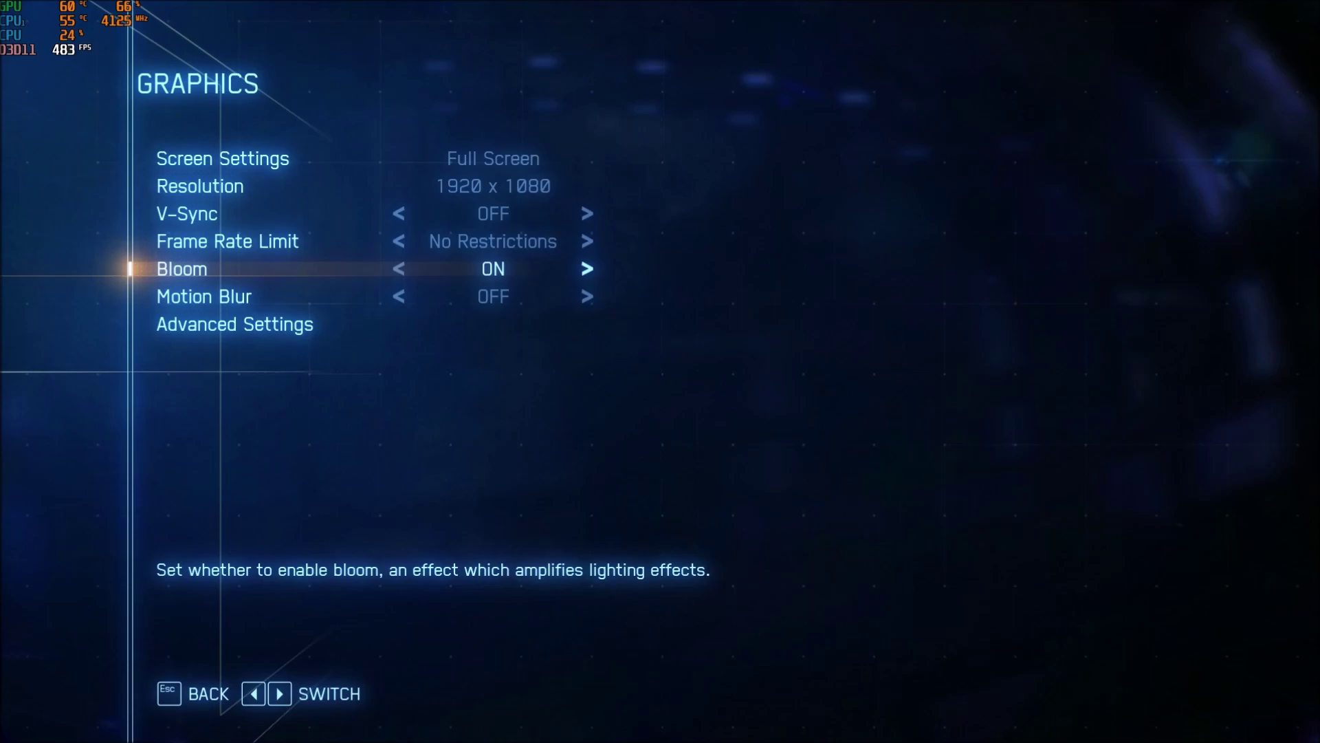
key("Down")
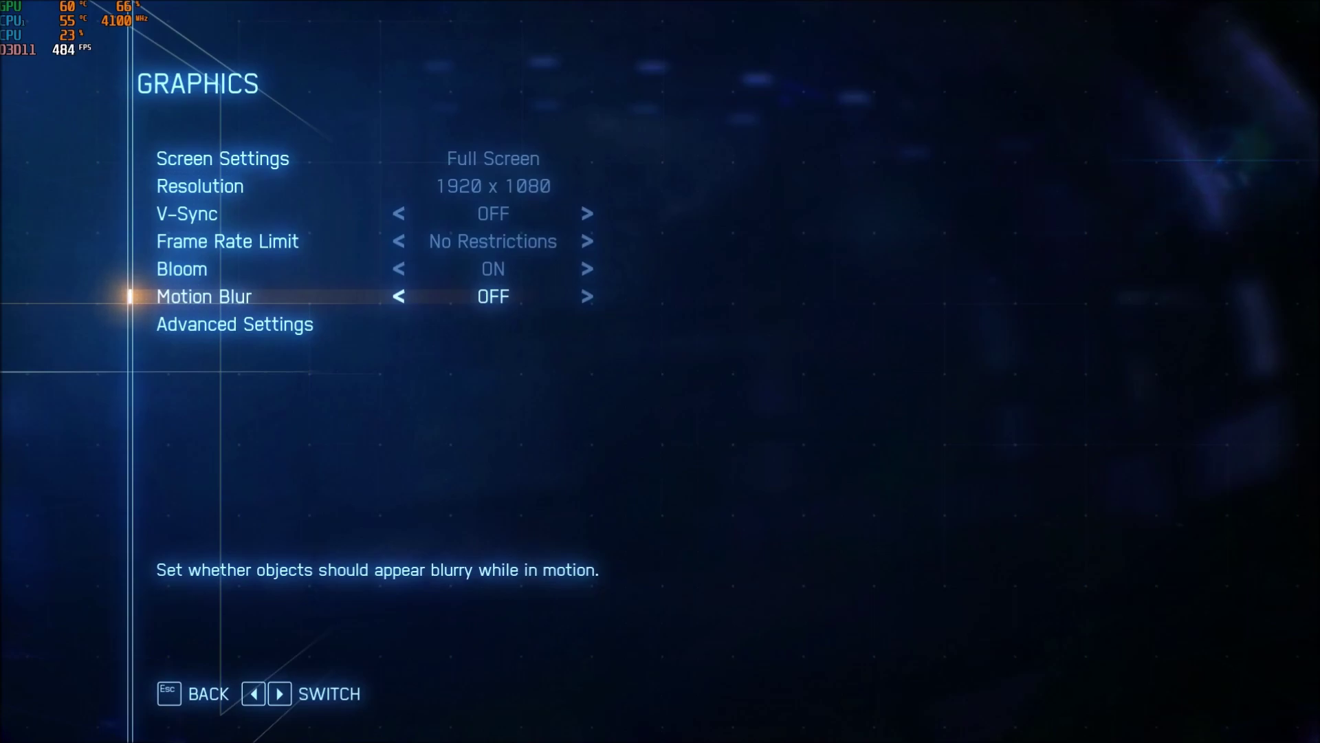
key("Down")
key("Up")
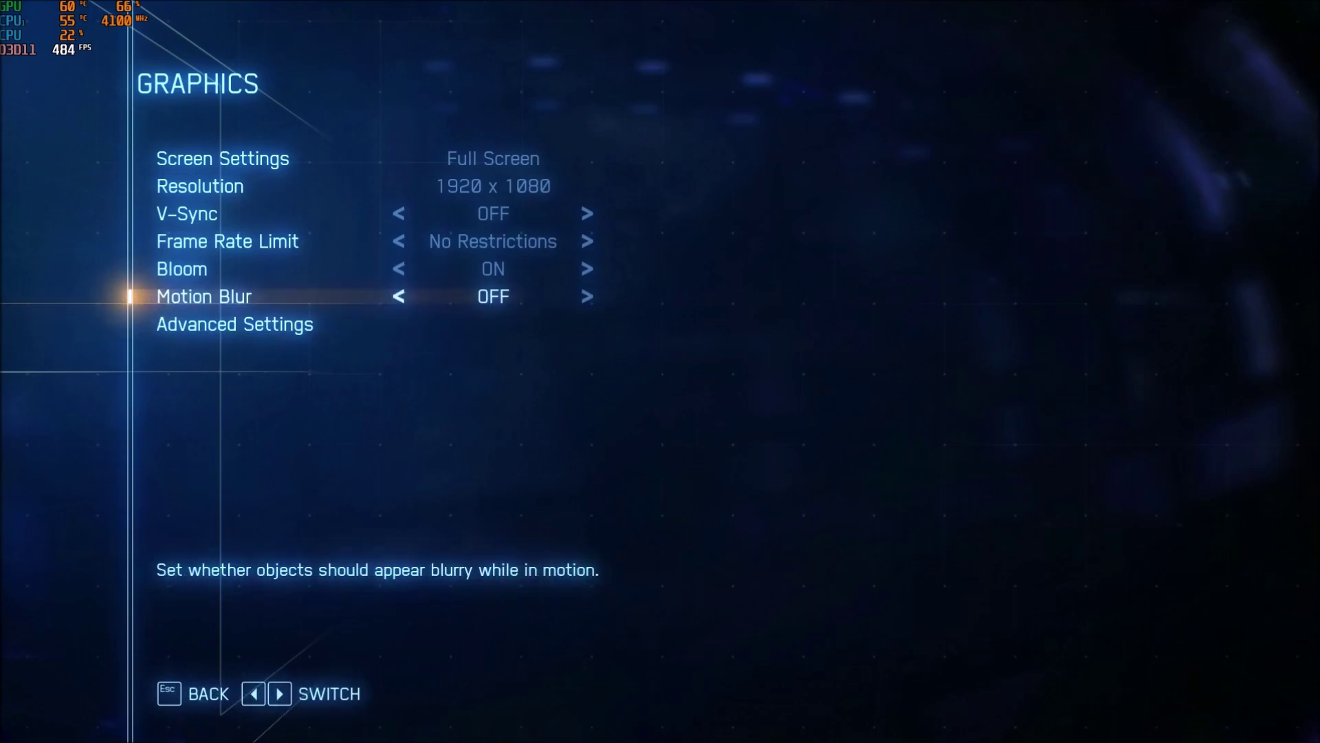
key("Down")
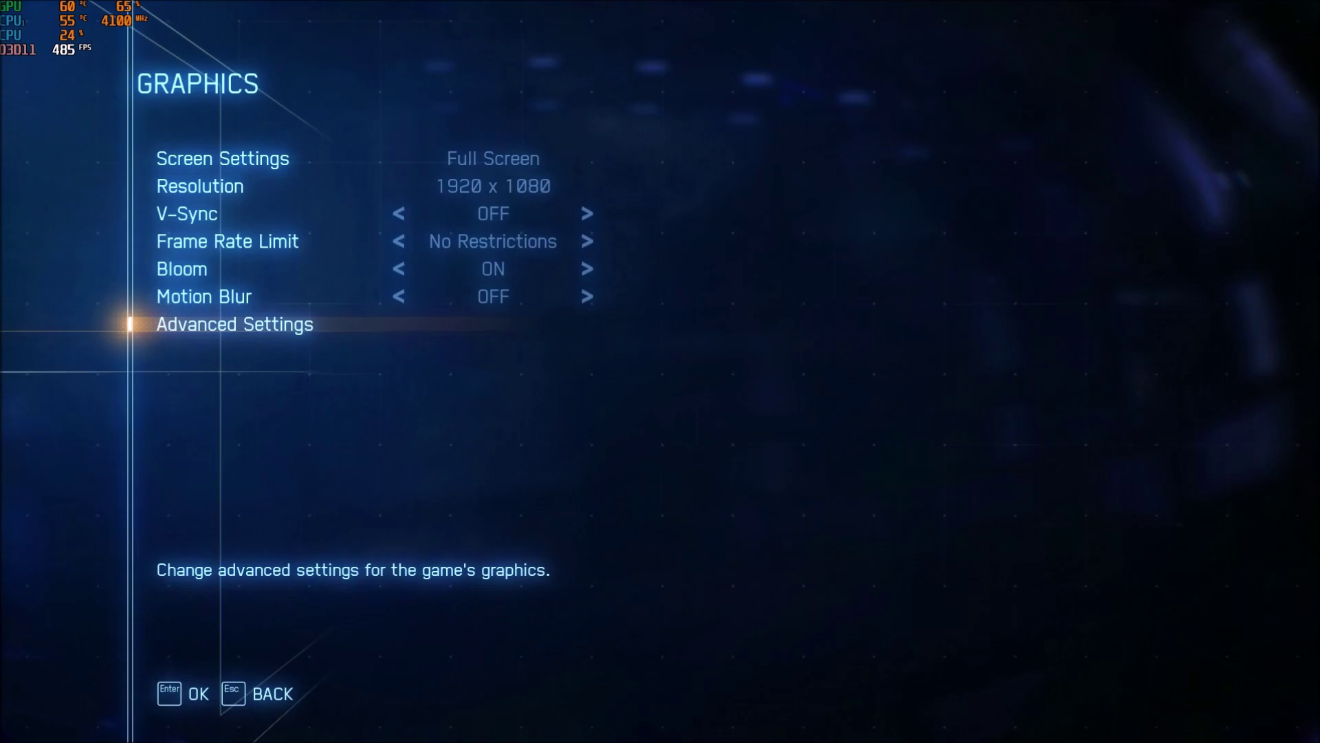
Open the advanced graphics settings and go past Scaling to the Anti-Aliasing option
key("Return")
key("Down")
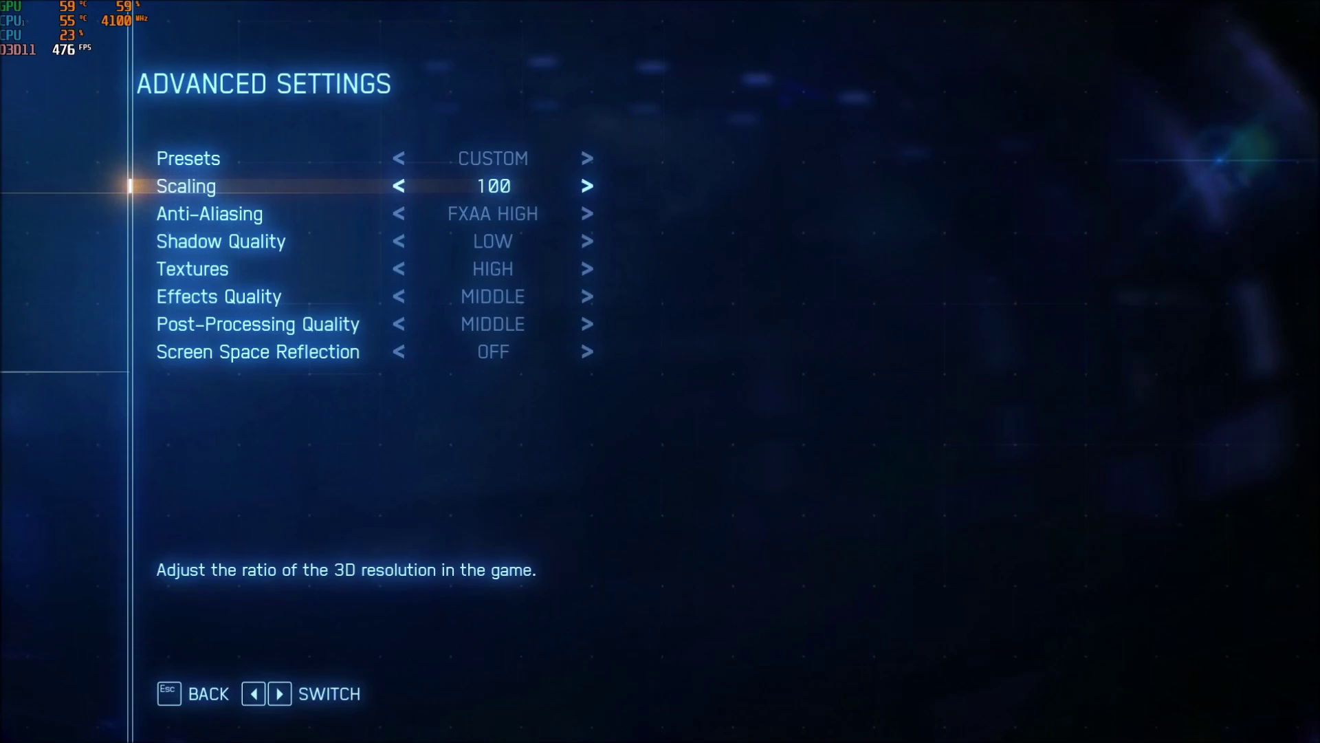
key("Down")
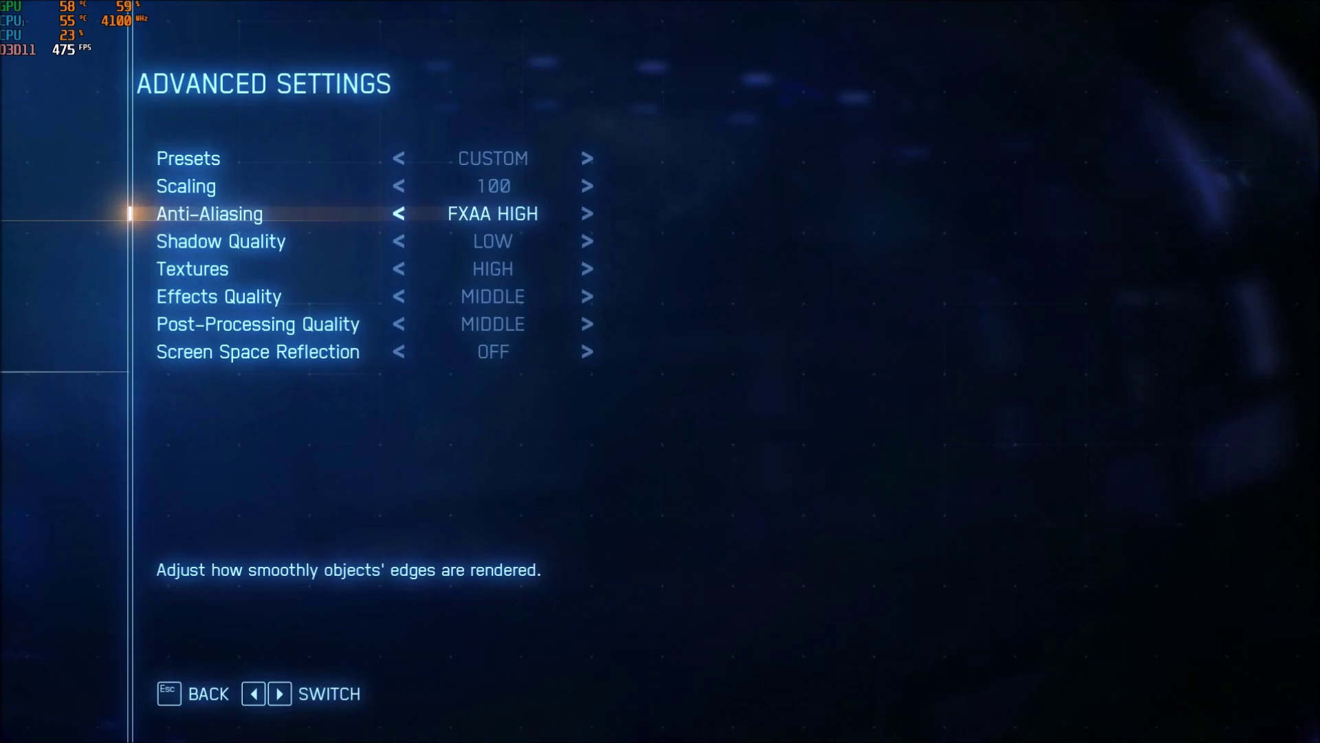
Preview the FXAA LOW and NONE anti-aliasing options, and return Anti-Aliasing to FXAA HIGH
key("Left")
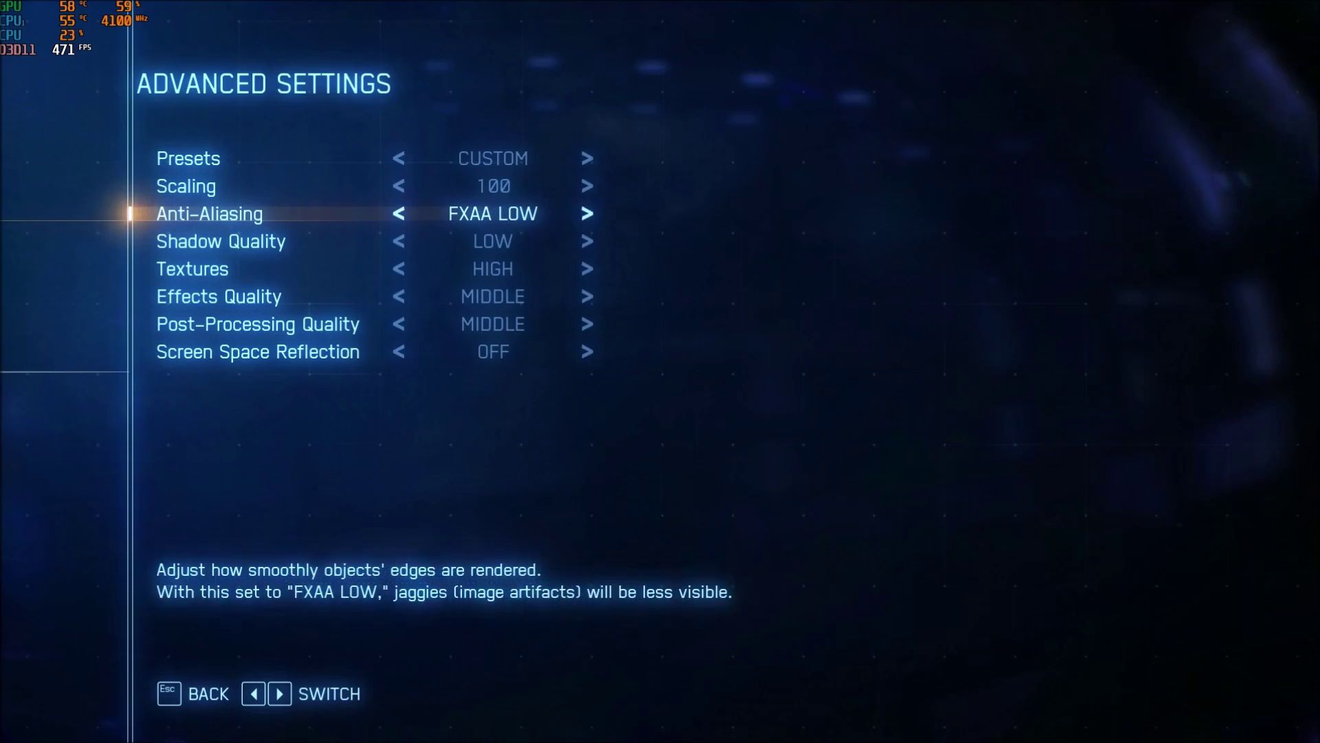
key("Left")
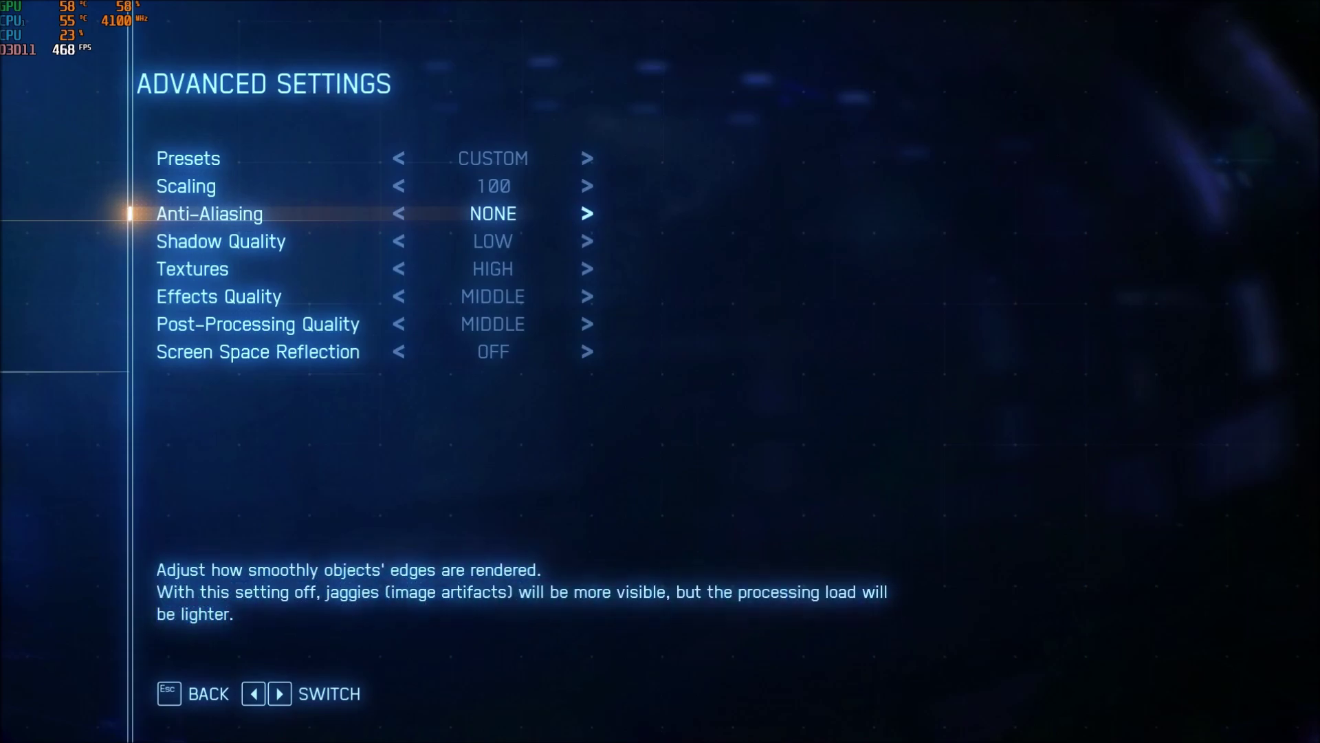
key("Right")
key("Right")
Preview the HIGH option for Shadow Quality and return the setting to LOW
key("Down")
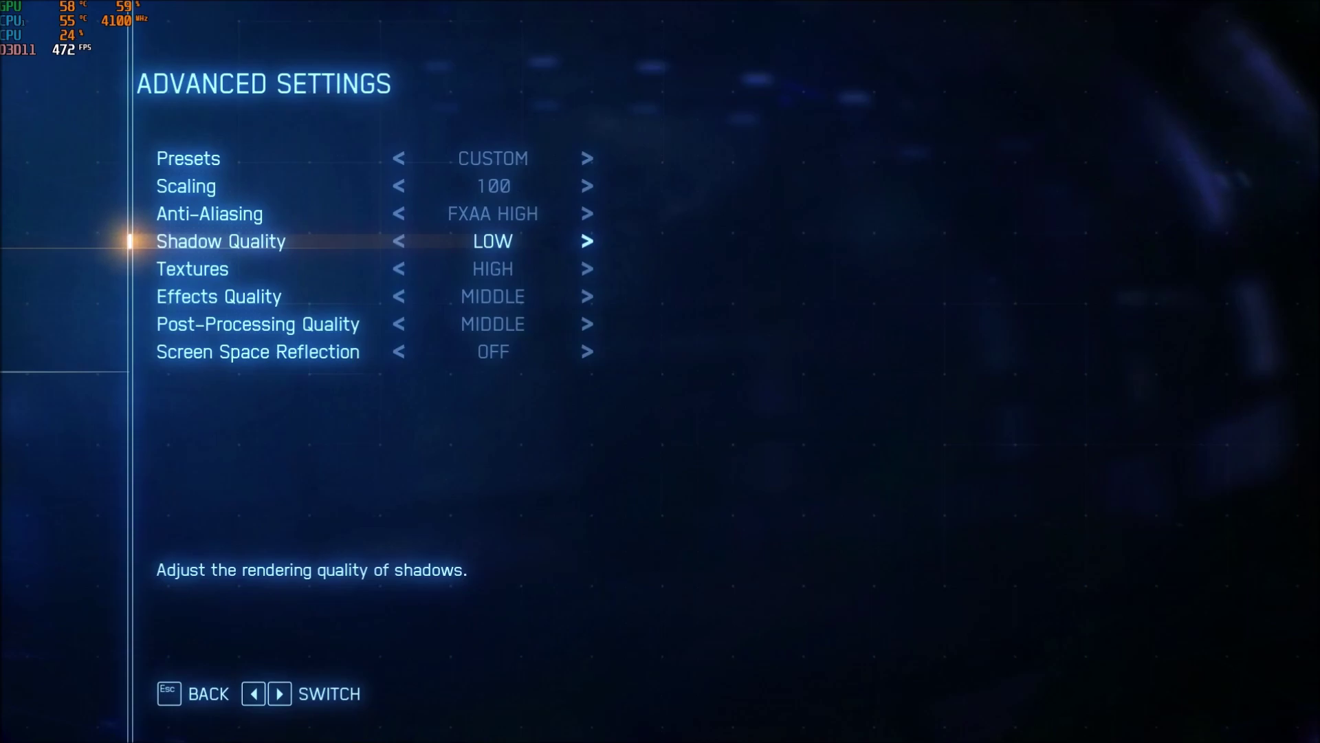
key("Right")
key("Left")
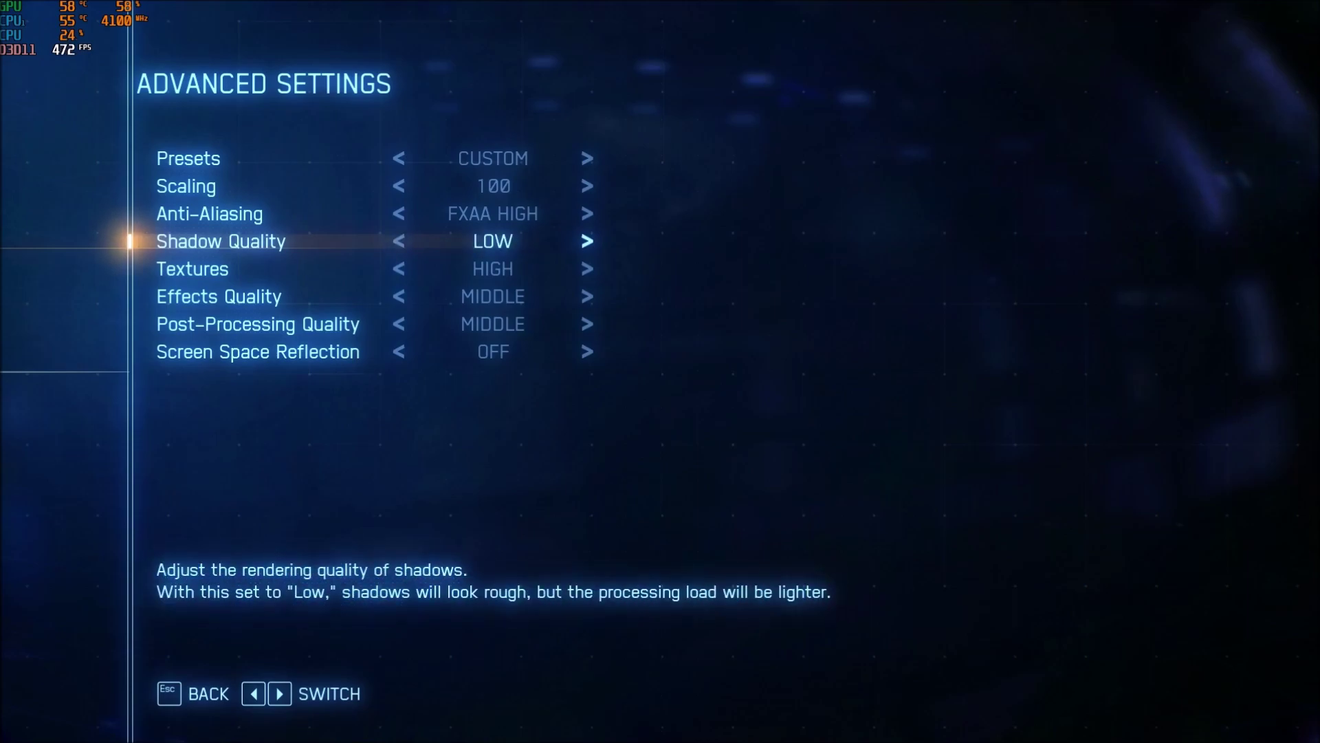
key("Left")
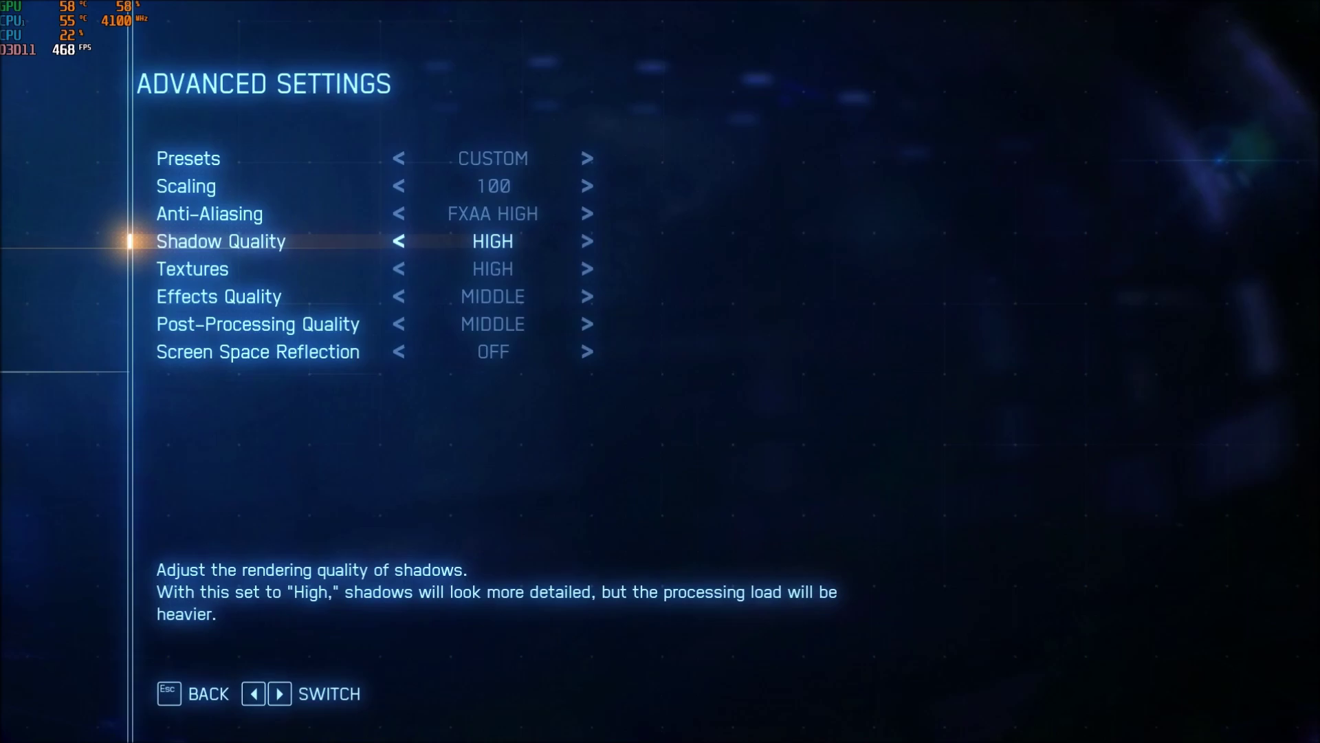
key("Right")
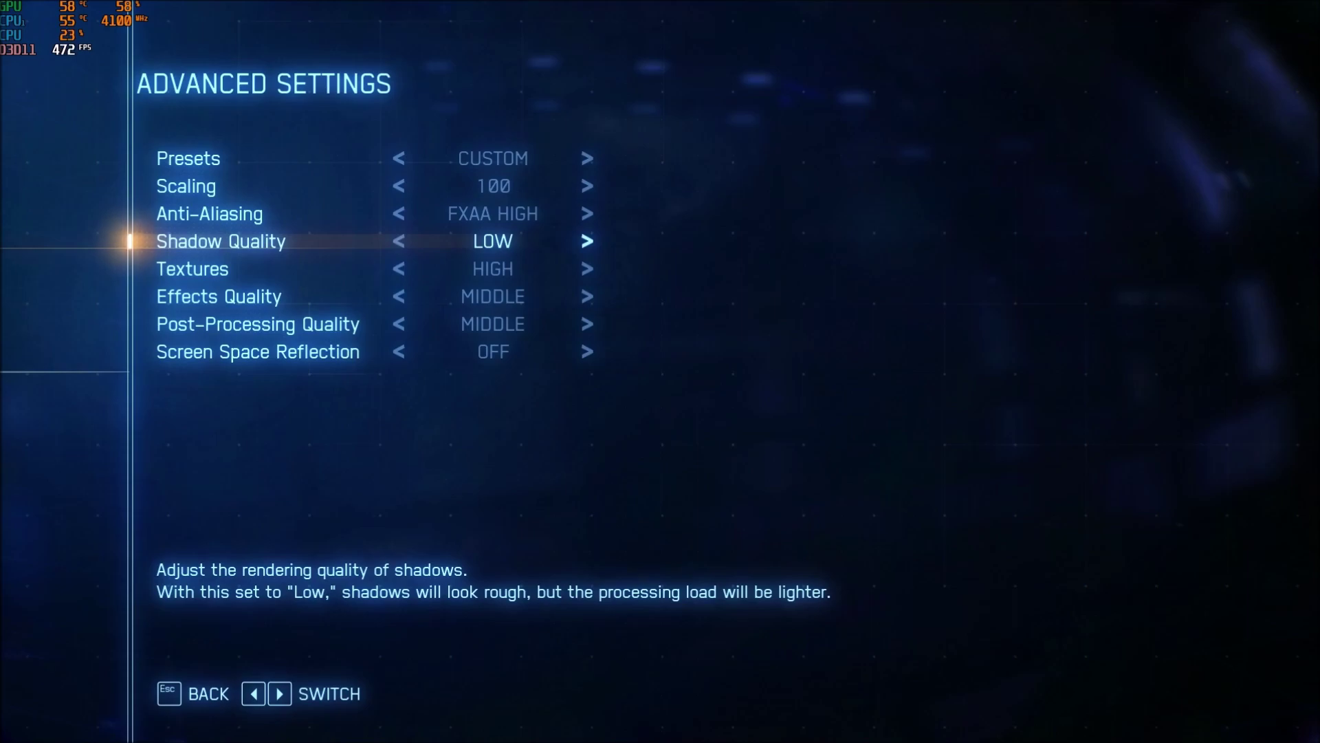
Review the Textures, Effects Quality, Post-Processing Quality and Screen Space Reflection options, keeping Post-Processing Quality on MIDDLE
key("Down")
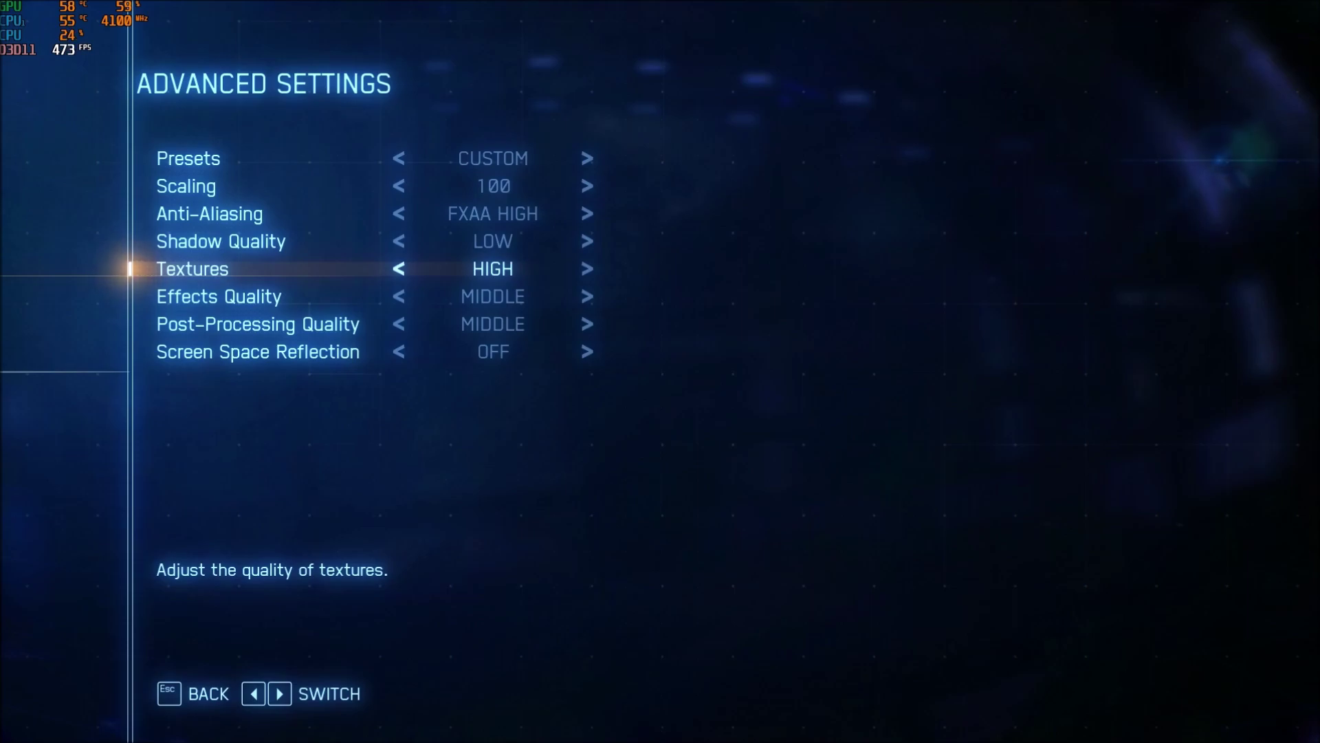
key("Down")
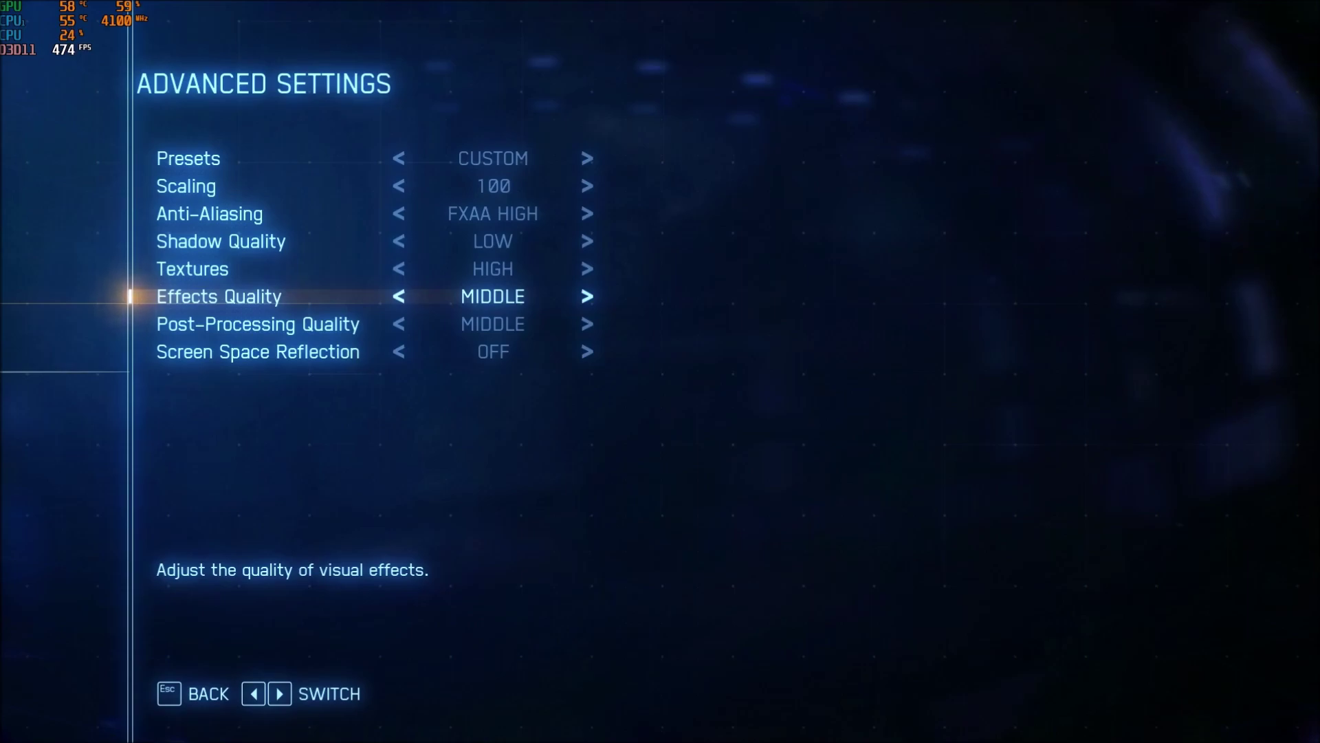
key("Up")
key("Down")
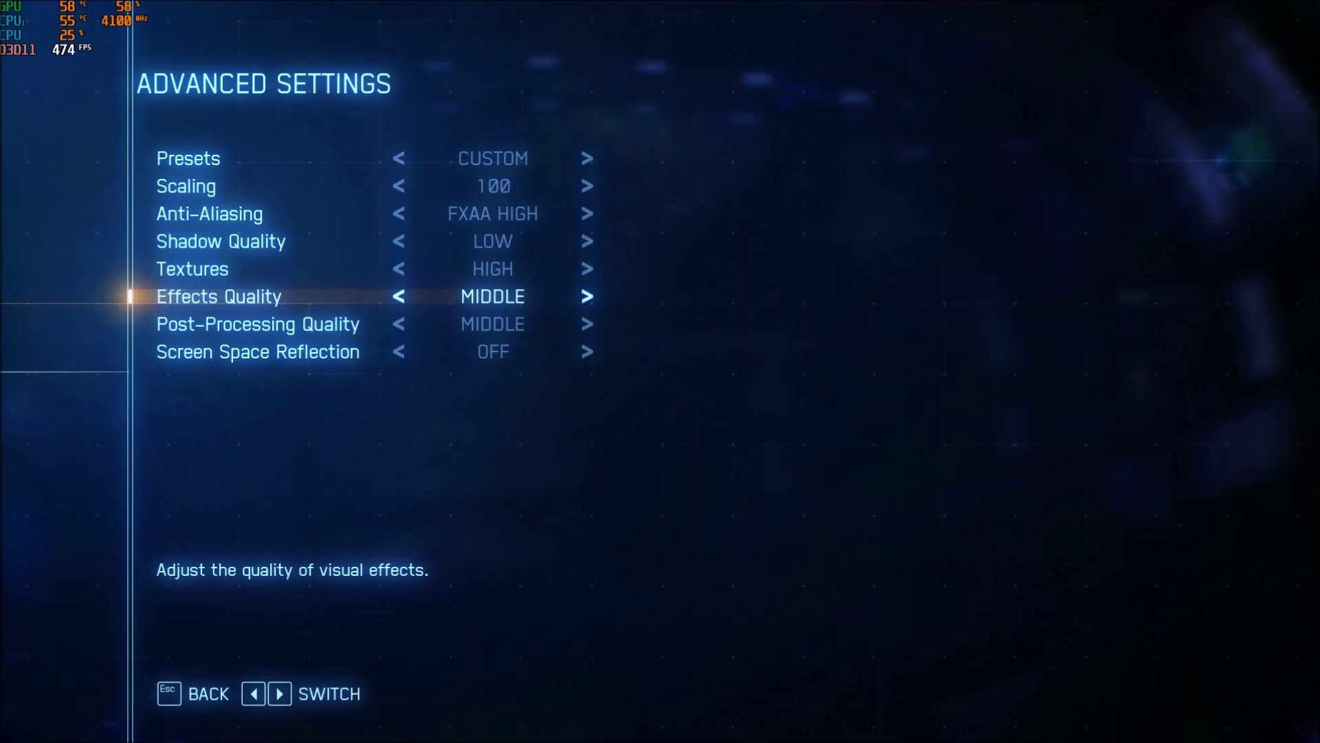
key("Down")
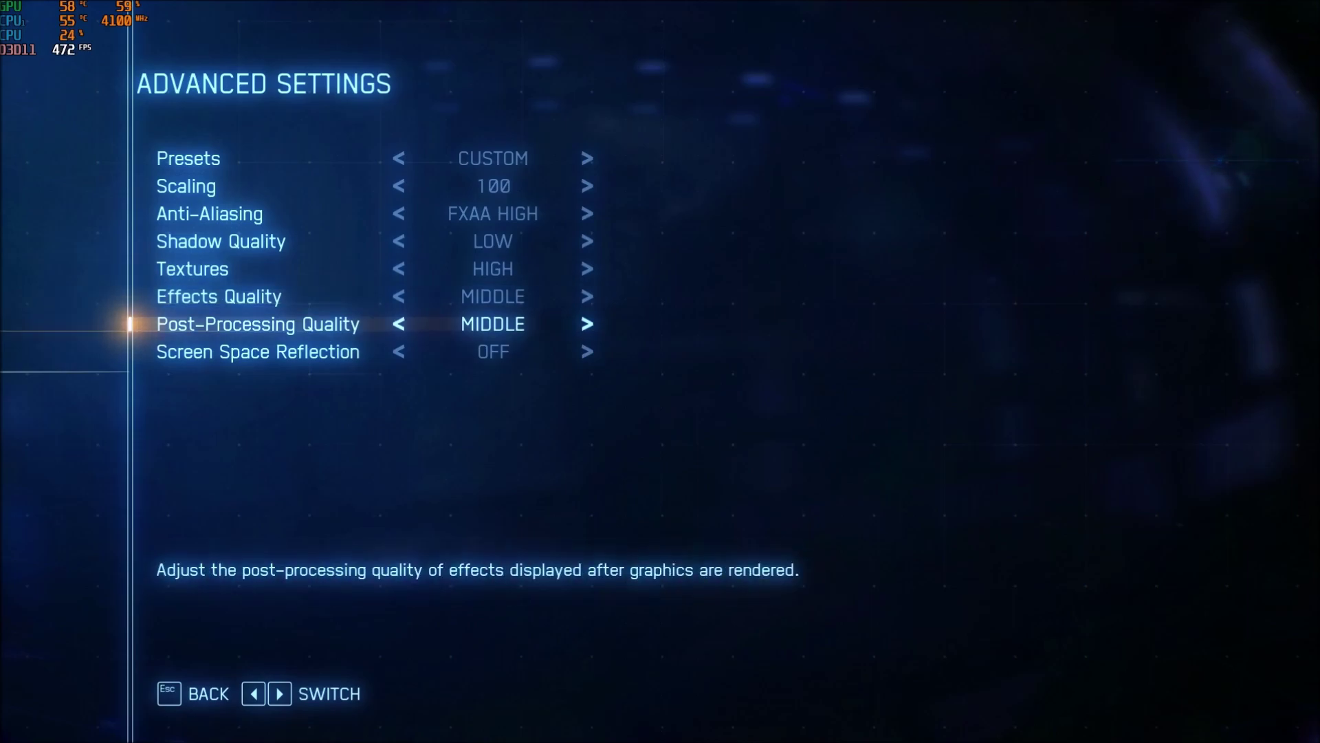
key("Right")
key("Left")
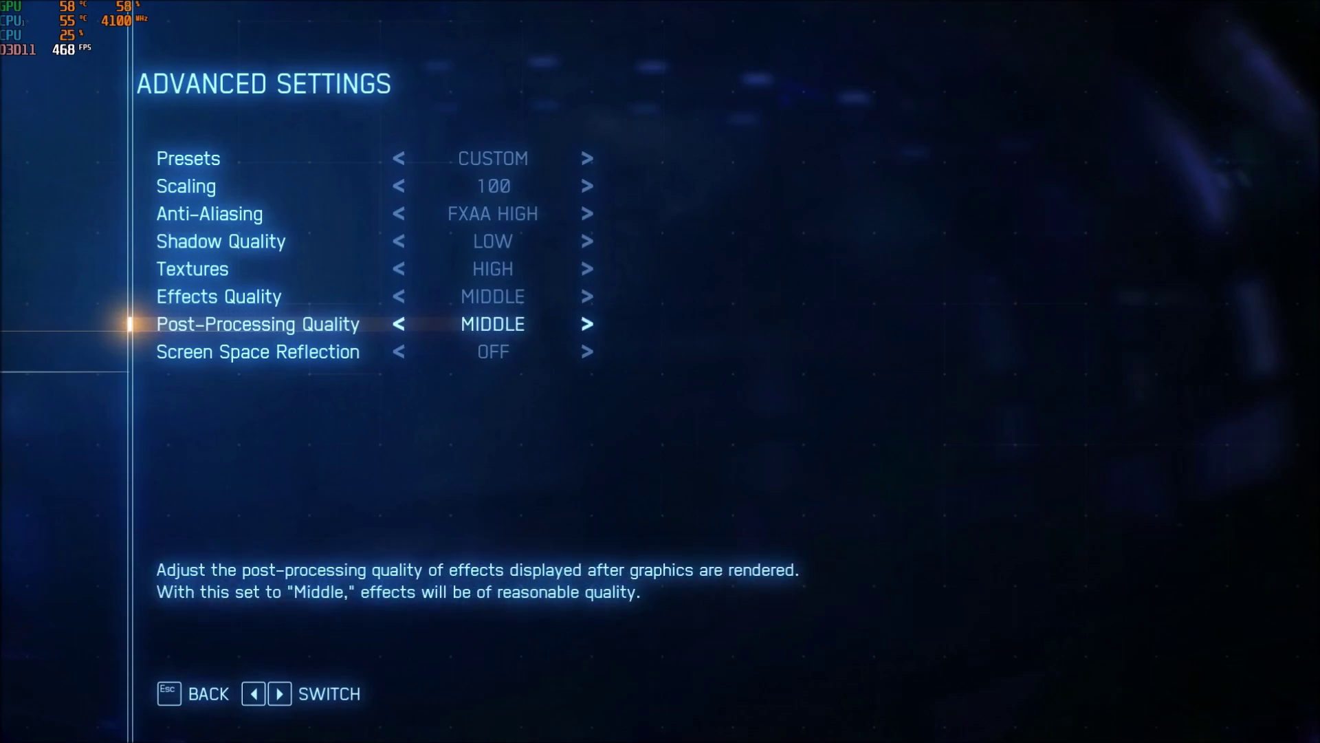
key("Down")
key("Up")
key("Down")
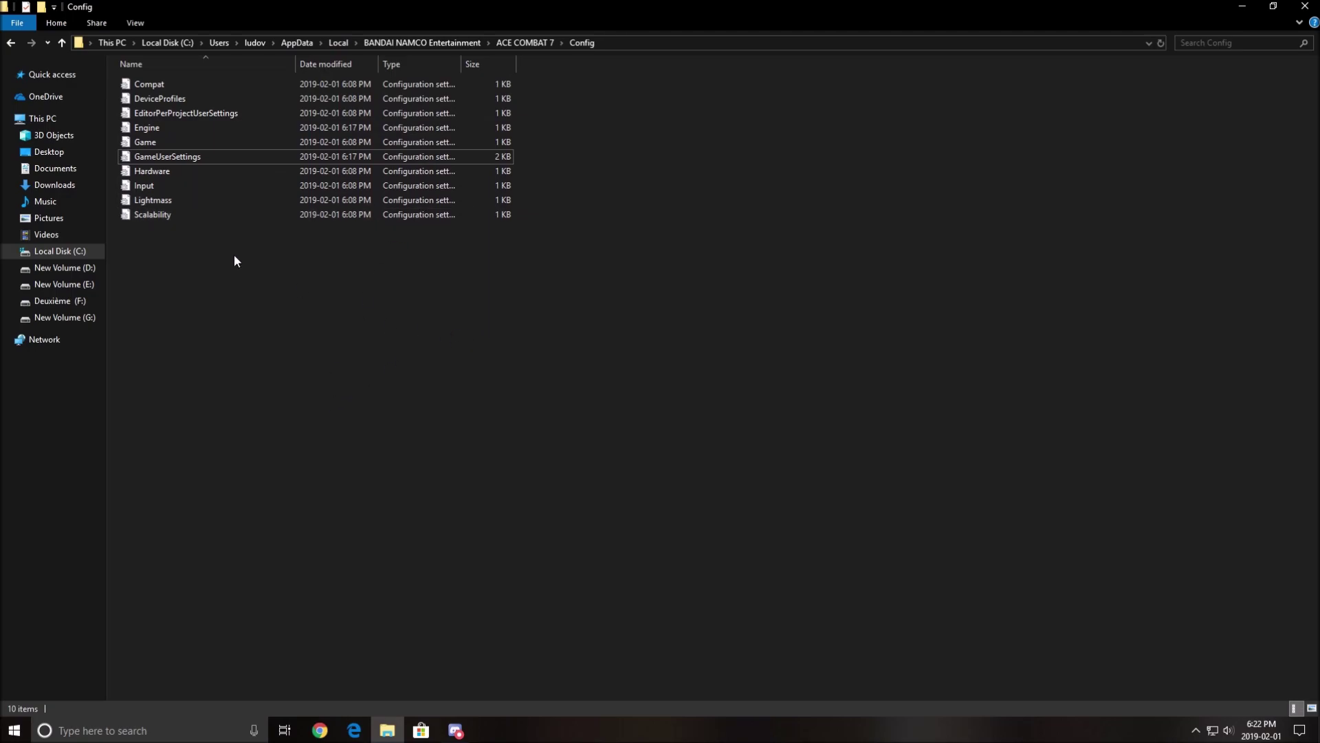
Open the GameUserSettings file from the ACE COMBAT 7 Config folder in Notepad and maximize its window
double_click(200, 159)
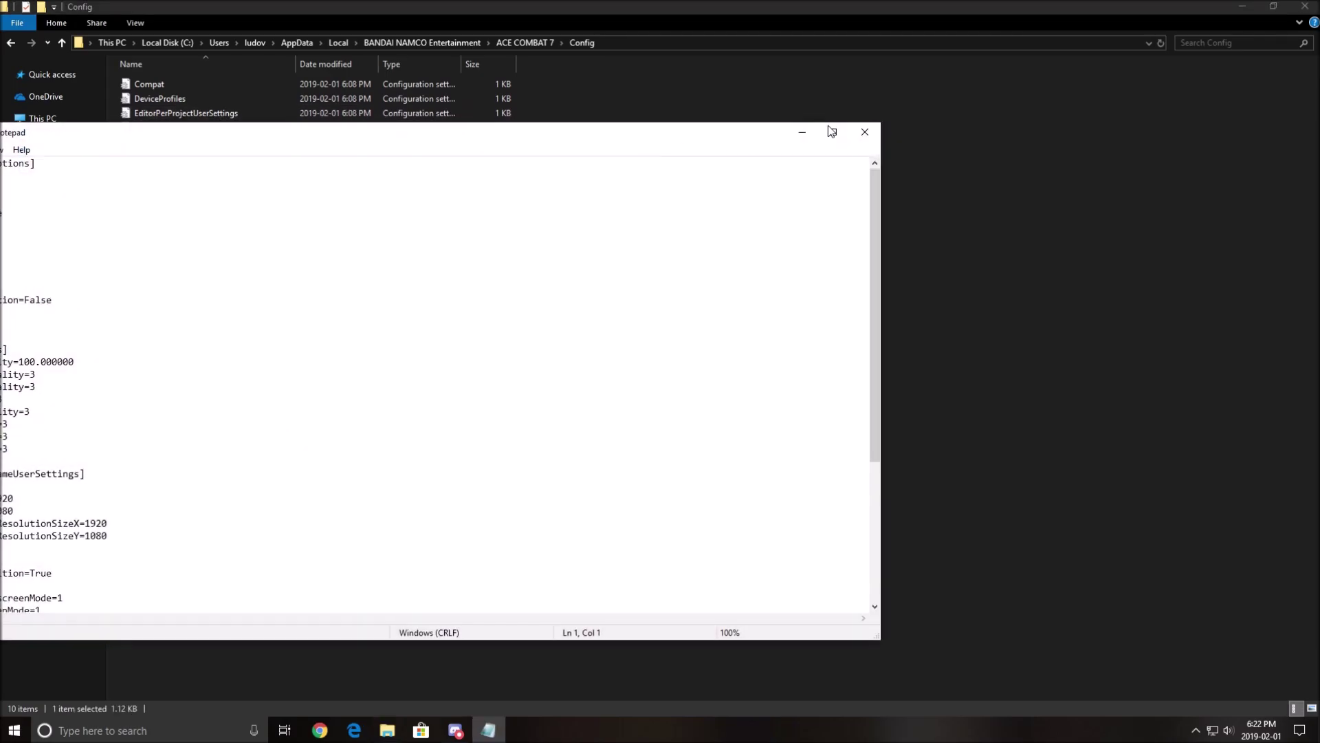
left_click(831, 133)
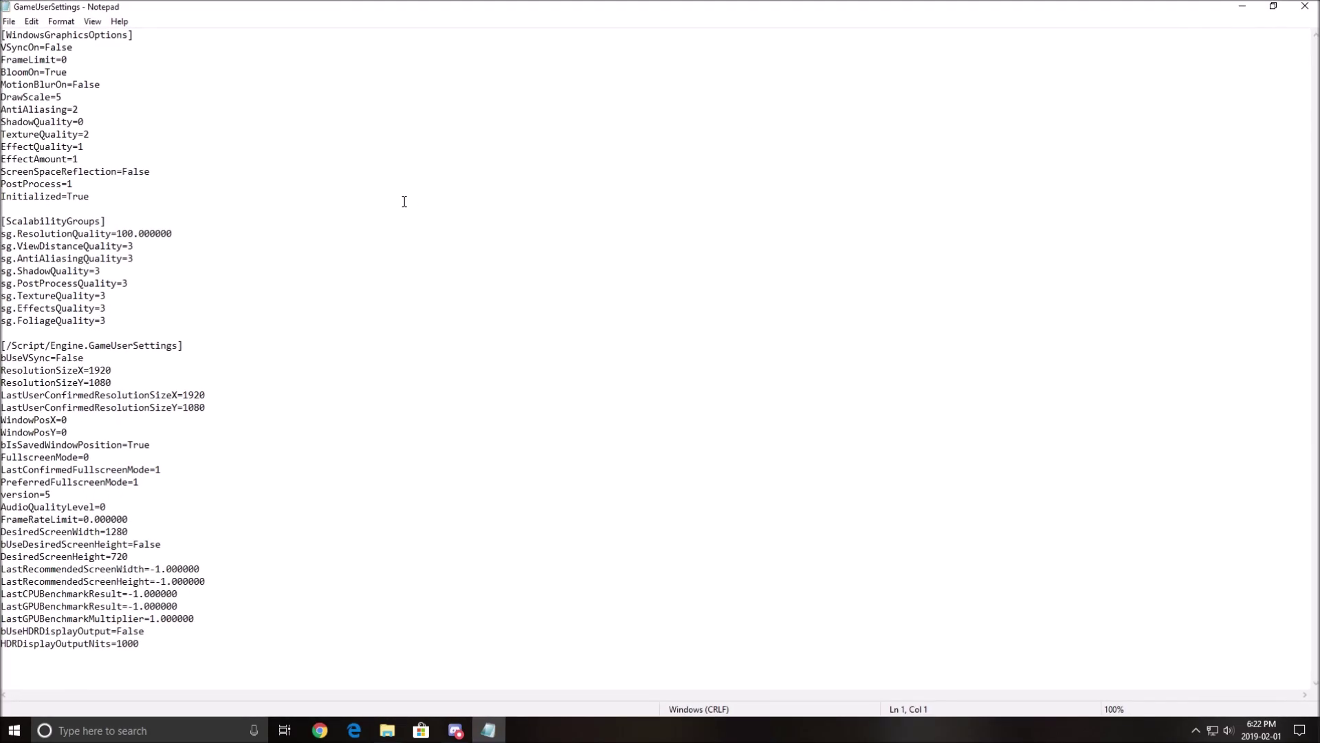
left_click(388, 171)
Examine the DrawScale line, the WindowsGraphicsOptions block, and the view distance and foliage quality lines under ScalabilityGroups
left_click_drag(184, 98, 2, 98)
left_click(168, 96)
left_click_drag(106, 195, 1, 35)
left_click(78, 86)
left_click(182, 294)
left_click_drag(162, 246, 14, 247)
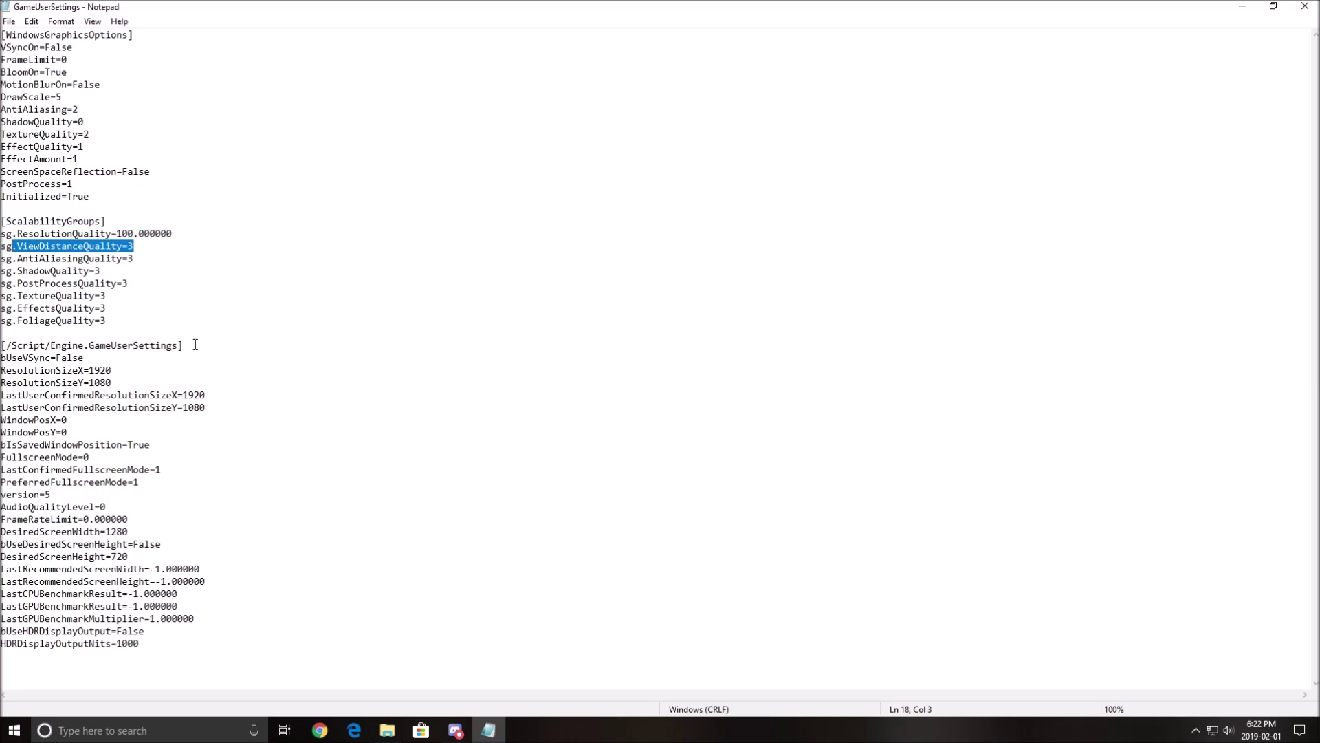
left_click_drag(124, 320, 2, 321)
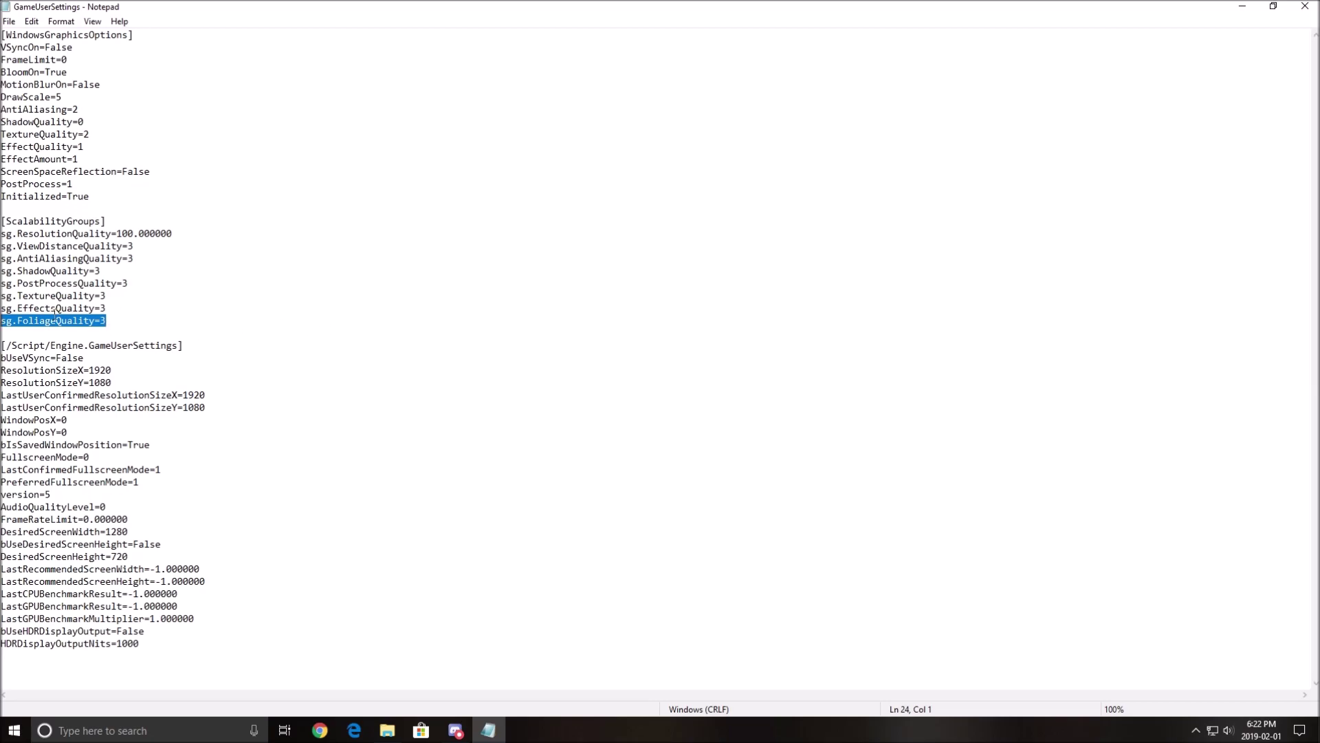
left_click(268, 571)
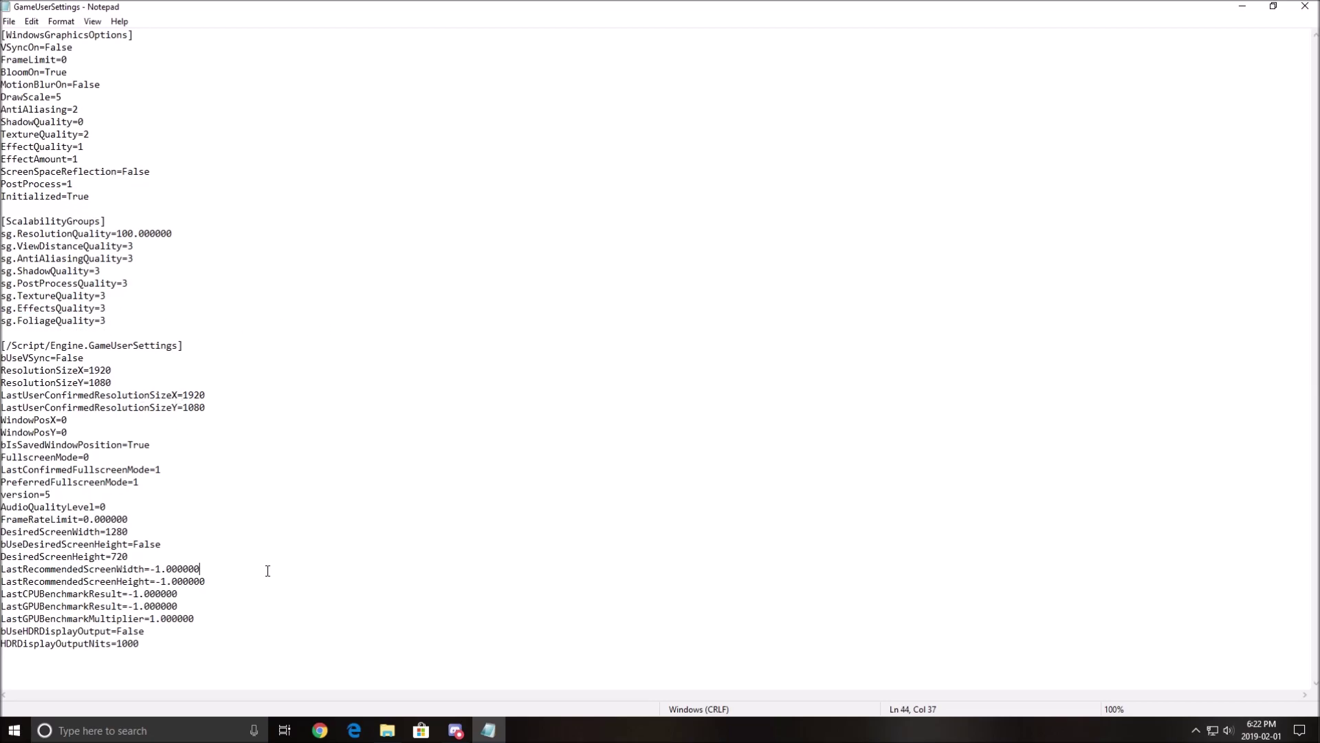
Examine the bUseHDRDisplayOutput and HDRDisplayOutputNits lines at the end of the settings file
left_click_drag(145, 630, 0, 631)
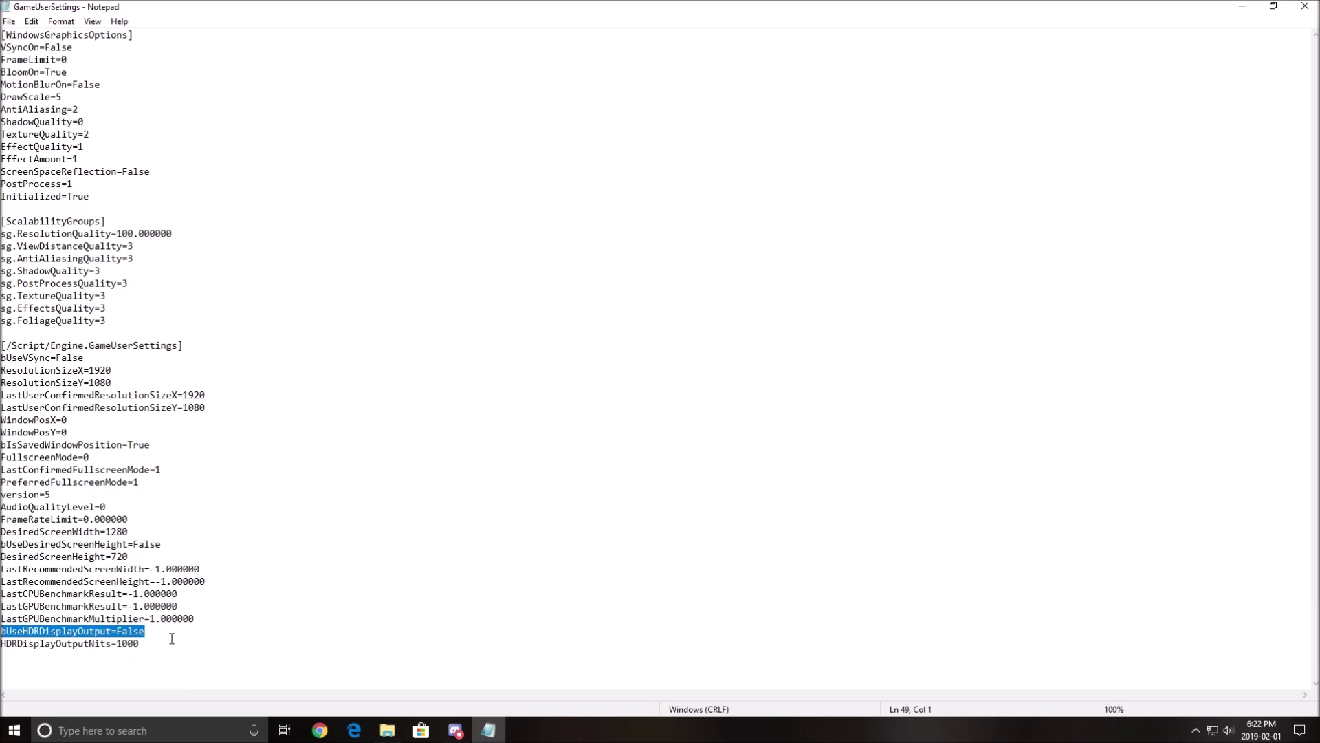
left_click(183, 493)
left_click_drag(6, 643, 228, 607)
left_click(227, 595)
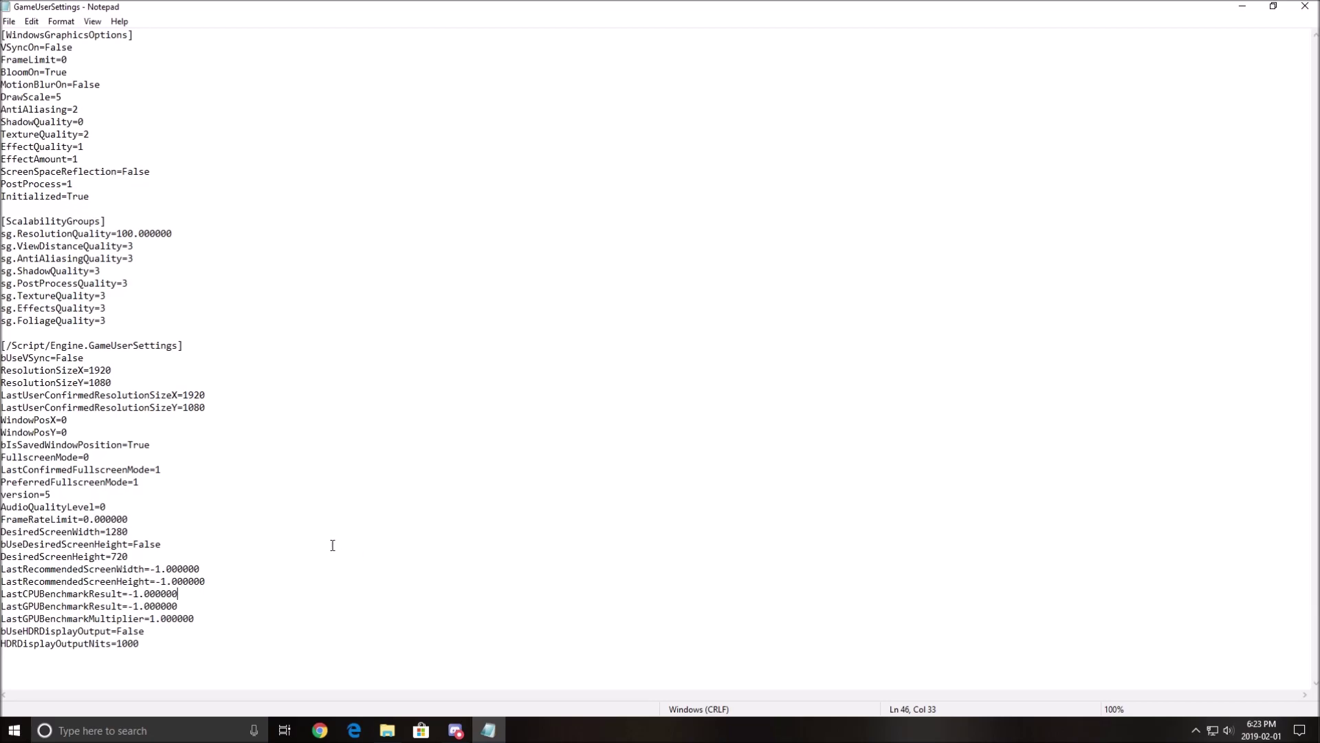
left_click(254, 642)
left_click(163, 633)
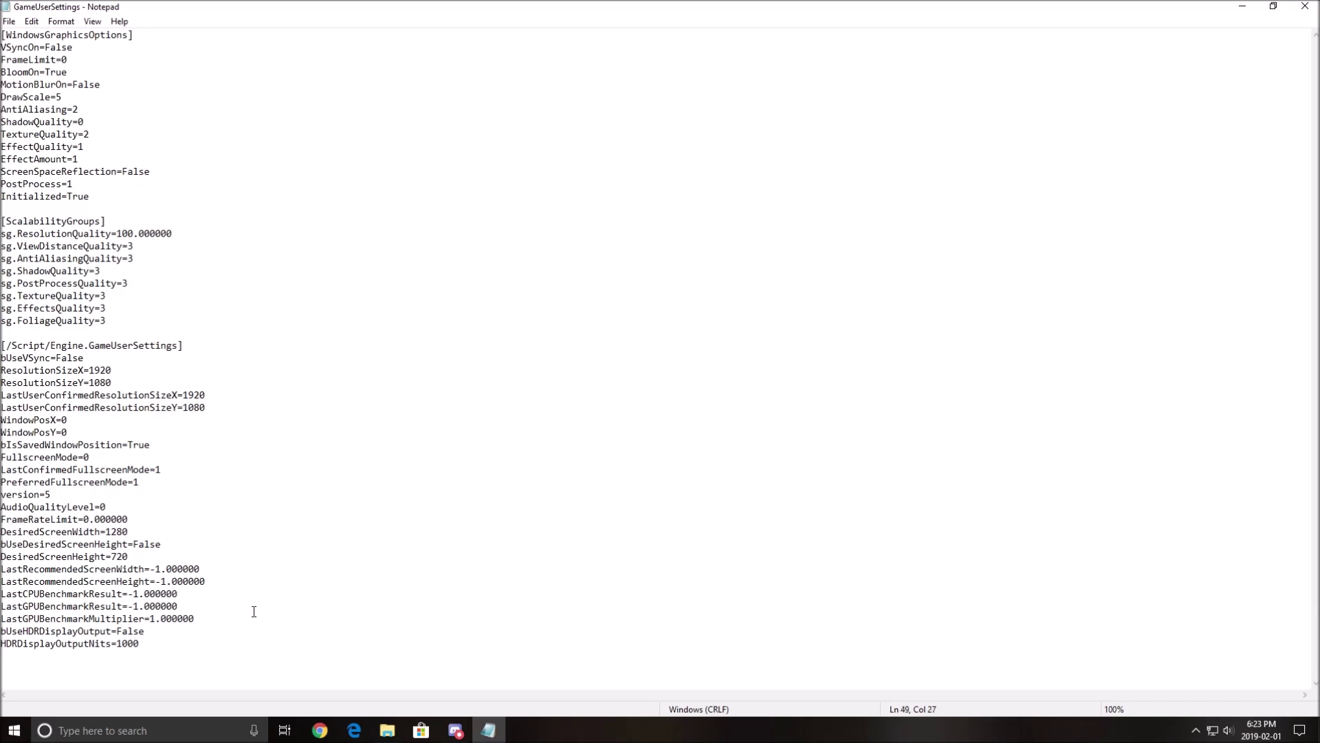